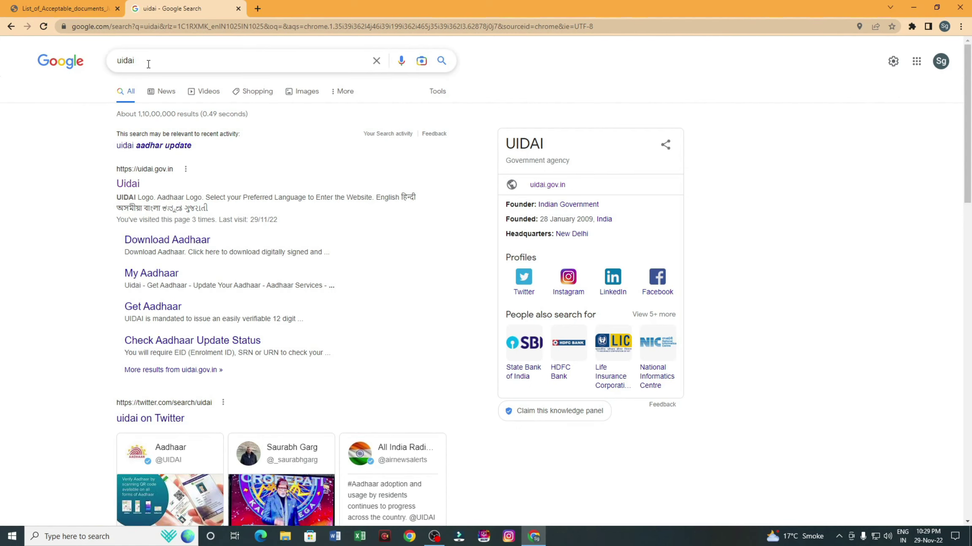
Open the UIDAI website in English and go to Update Demographics Data & Check Status under Update Aadhaar.
{"action": "left_click", "coordinate": [131, 185]}
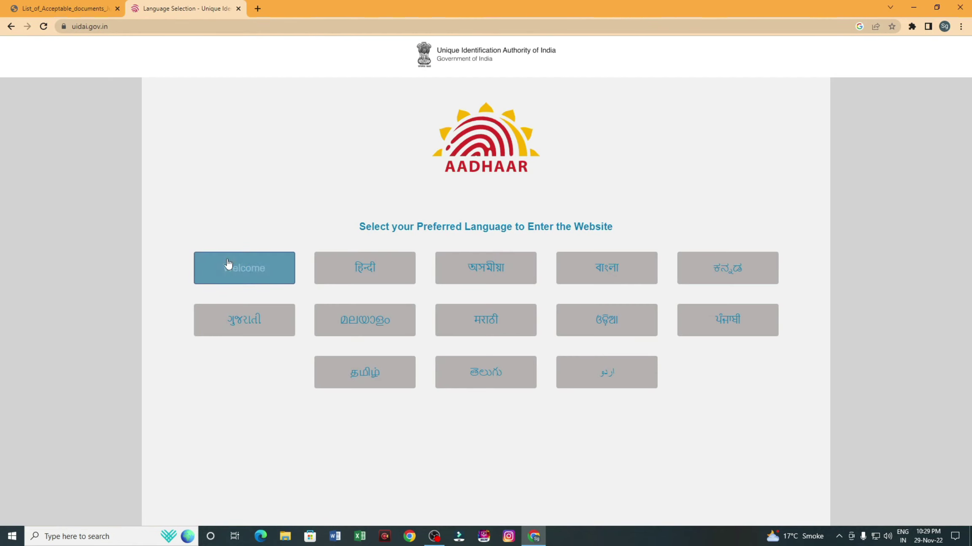
{"action": "left_click", "coordinate": [243, 278]}
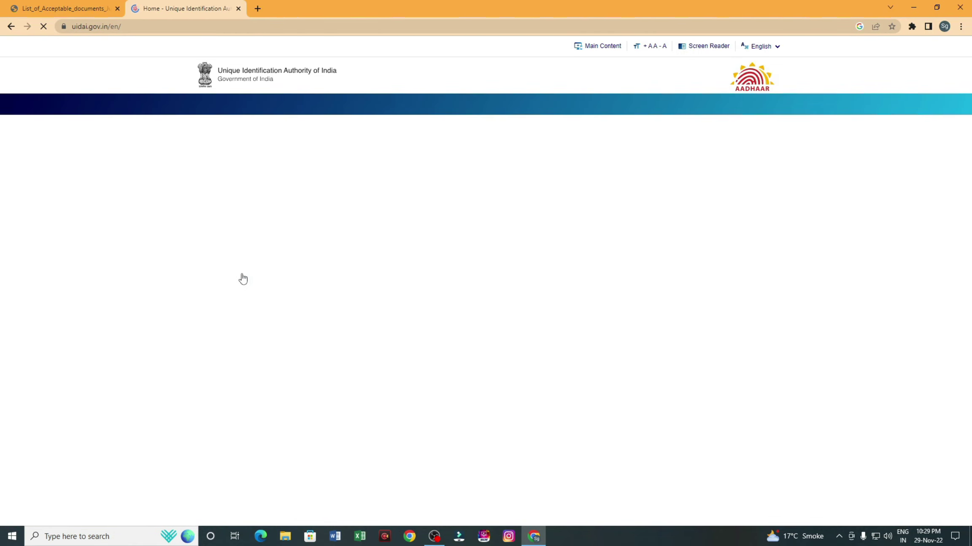
{"action": "scroll", "coordinate": [331, 316], "scroll_direction": "down", "scroll_amount": 3}
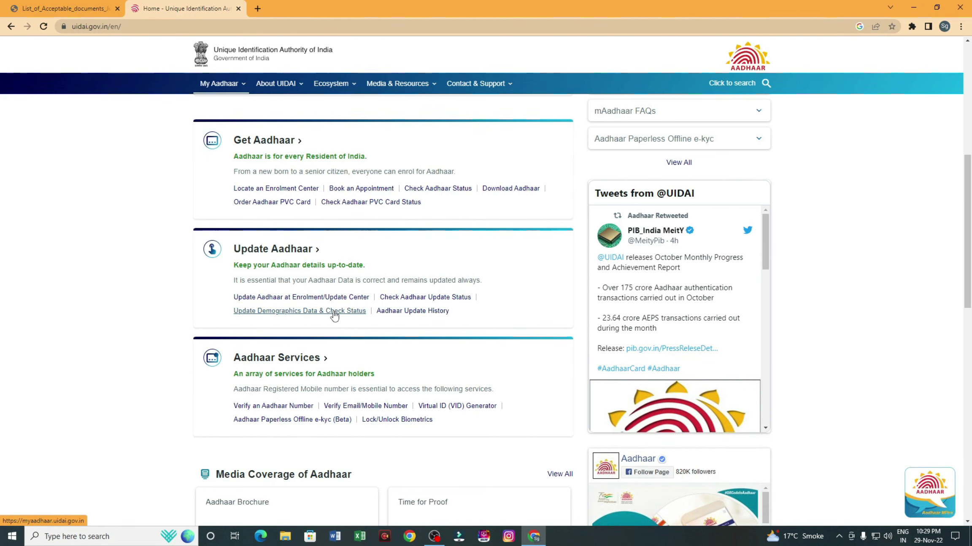
{"action": "left_click", "coordinate": [284, 312]}
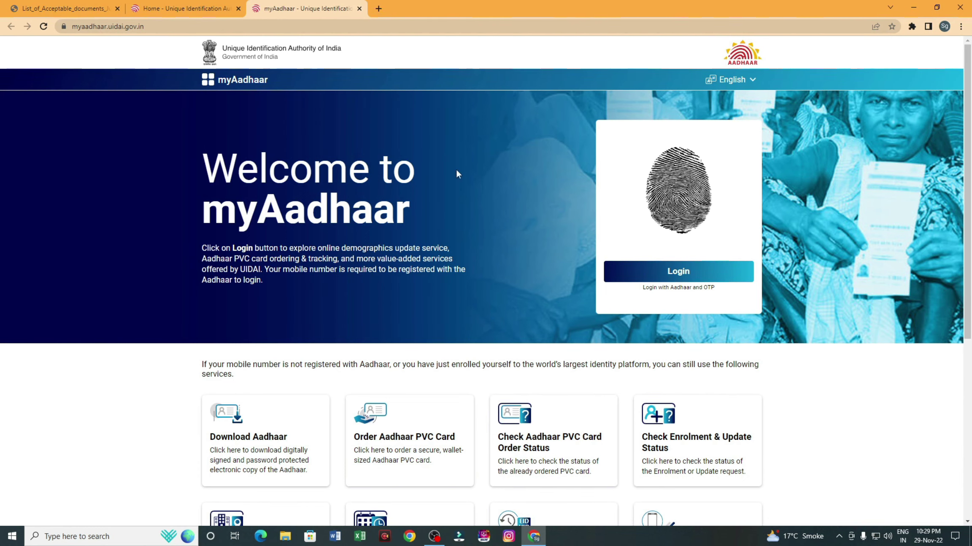
Log in to myAadhaar with the Aadhaar number, the captcha and the OTP.
{"action": "left_click", "coordinate": [678, 274]}
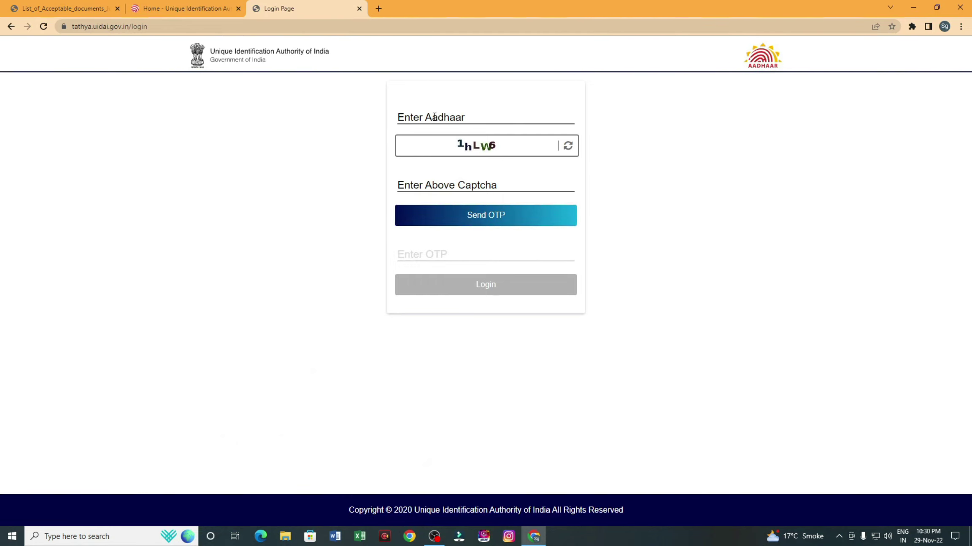
{"action": "left_click", "coordinate": [434, 117]}
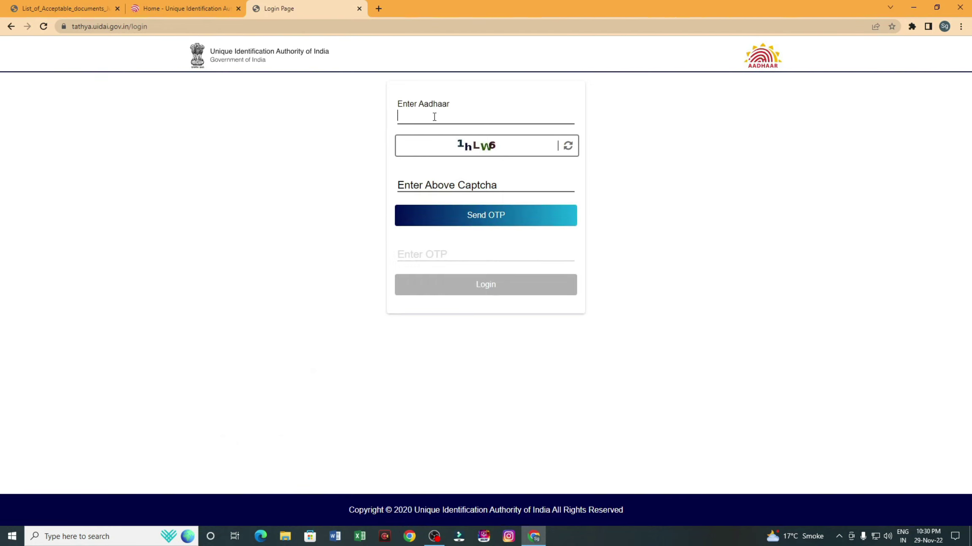
{"action": "left_click", "coordinate": [422, 185]}
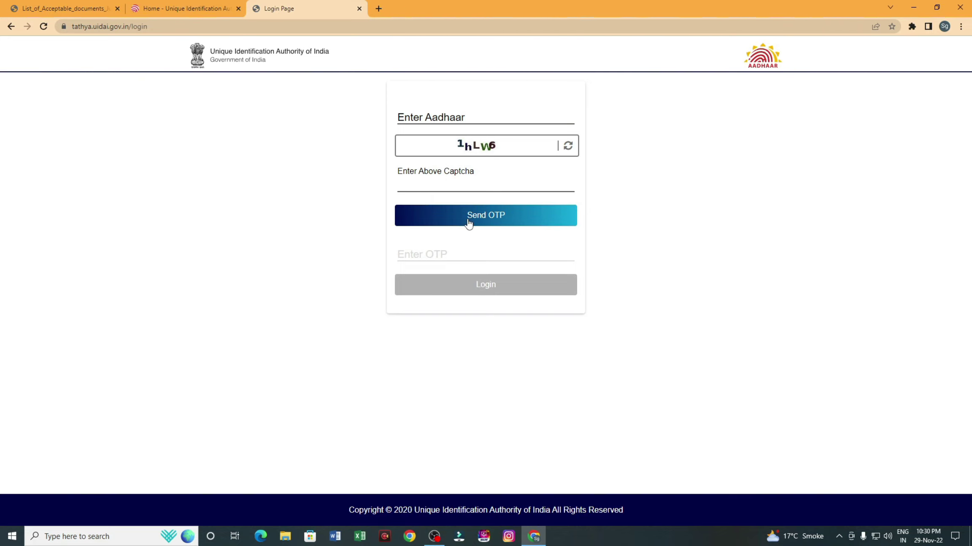
{"action": "left_click", "coordinate": [434, 255]}
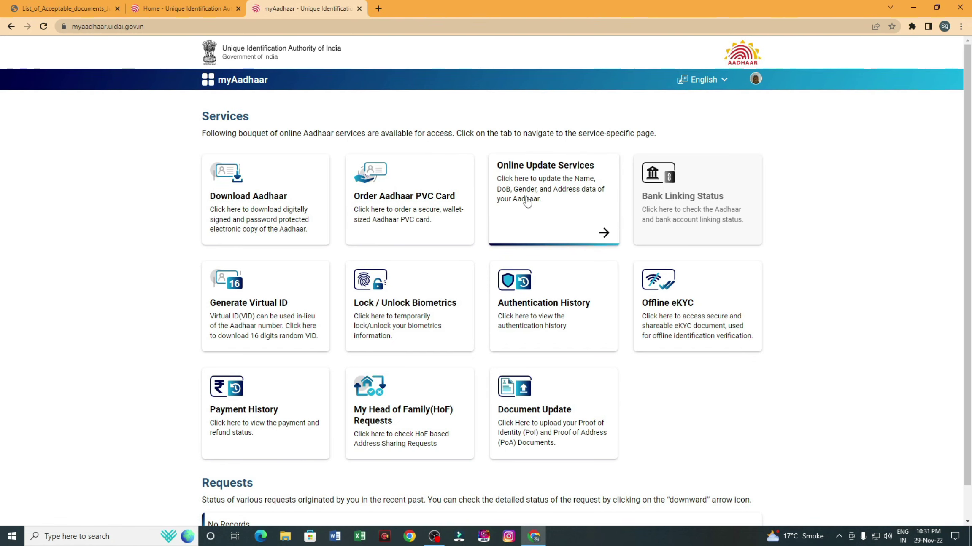
Start Update Aadhaar Online from Online Update Services and proceed past the How it Works instructions.
{"action": "left_click", "coordinate": [557, 233]}
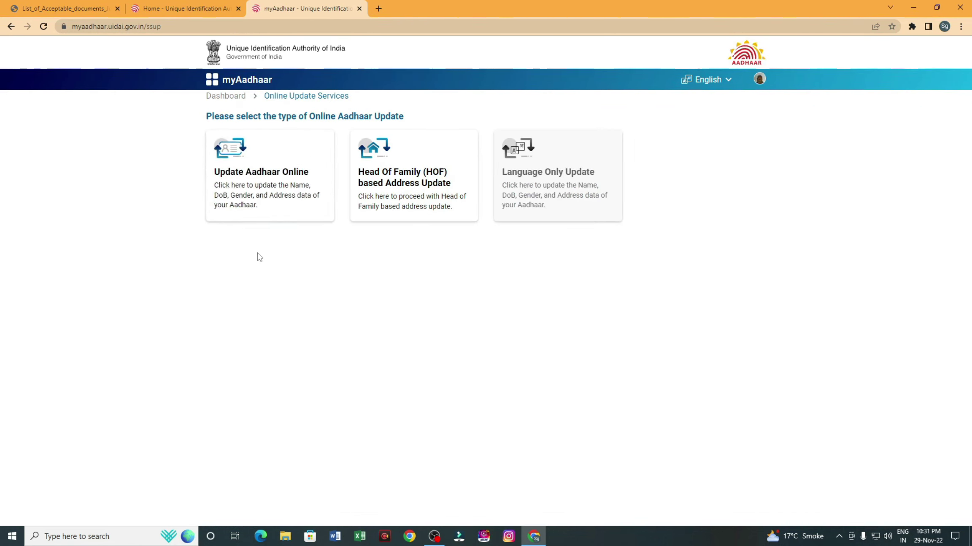
{"action": "left_click", "coordinate": [271, 202]}
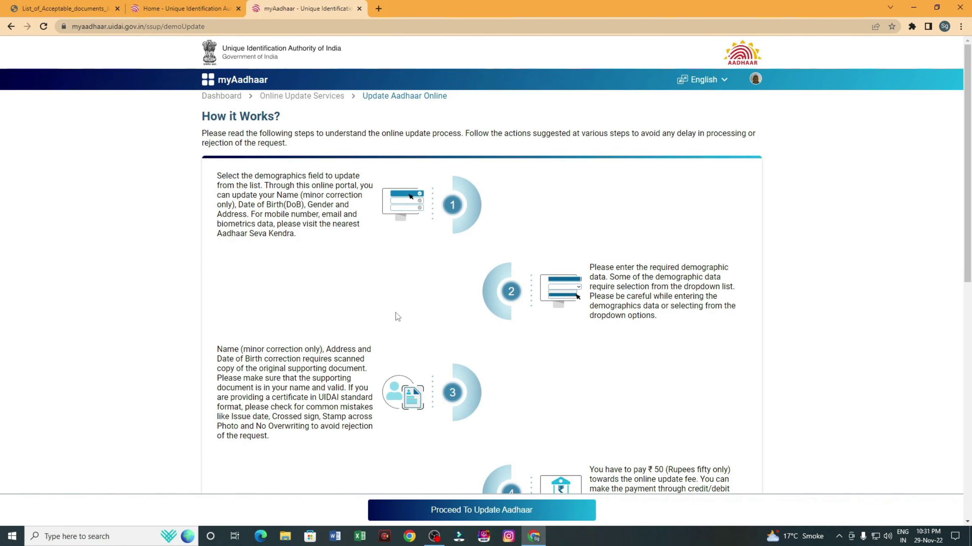
{"action": "scroll", "coordinate": [398, 317], "scroll_direction": "down", "scroll_amount": 2}
{"action": "scroll", "coordinate": [371, 307], "scroll_direction": "down", "scroll_amount": 6}
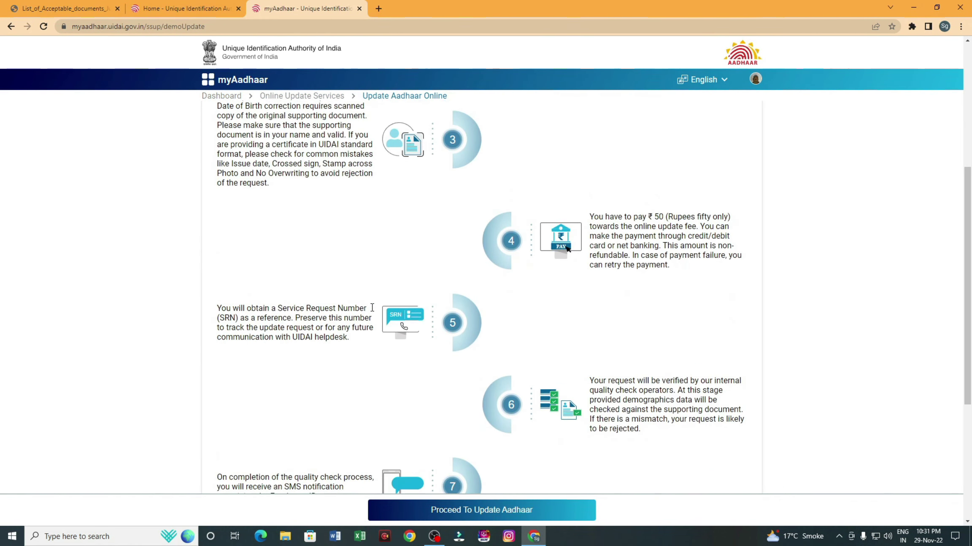
{"action": "left_click", "coordinate": [469, 510]}
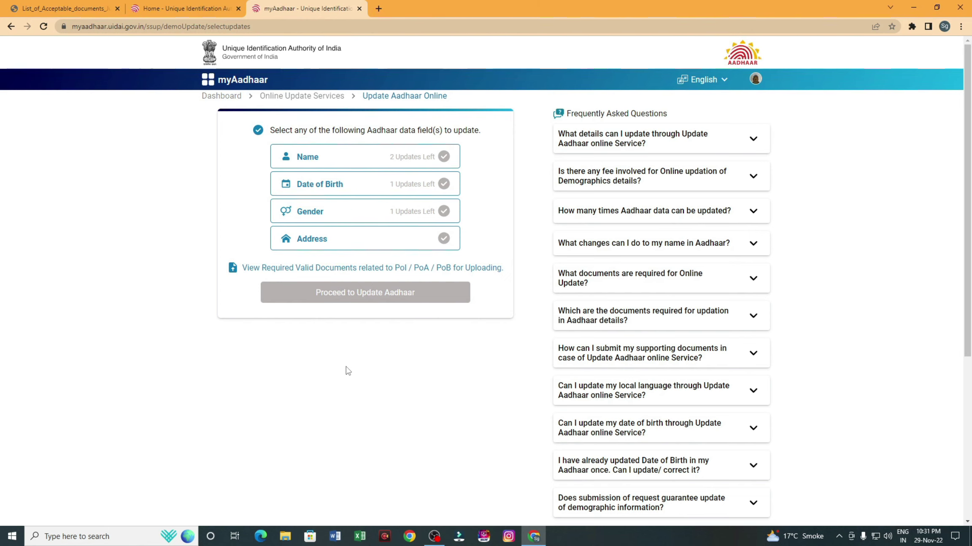
Choose Date of Birth as the Aadhaar field to update and enter the new date of birth.
{"action": "left_click", "coordinate": [328, 186]}
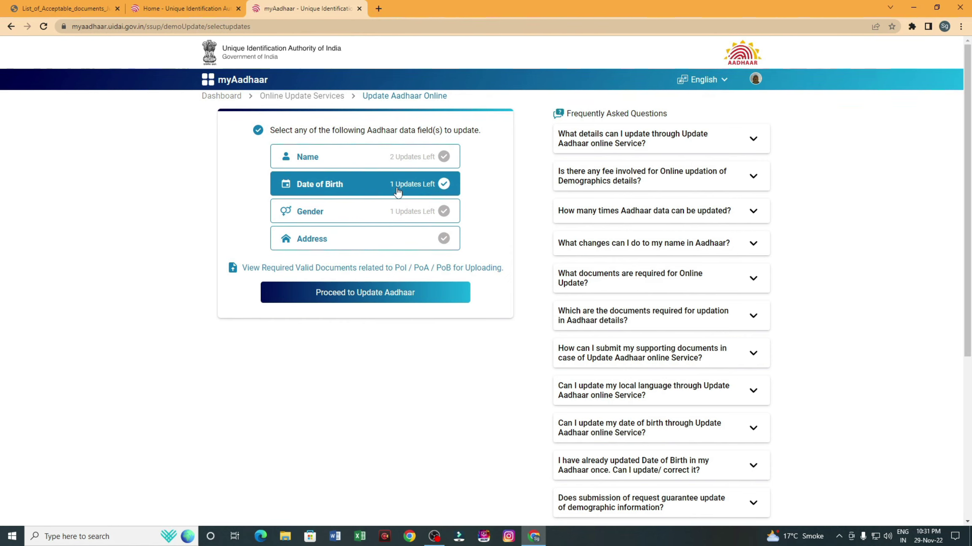
{"action": "left_click", "coordinate": [346, 300]}
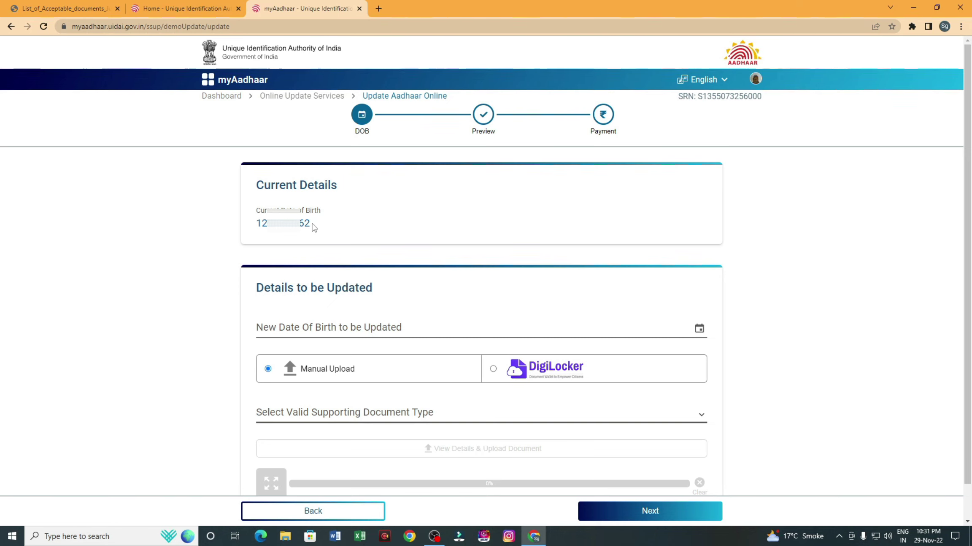
{"action": "left_click", "coordinate": [295, 332]}
{"action": "left_click", "coordinate": [220, 306]}
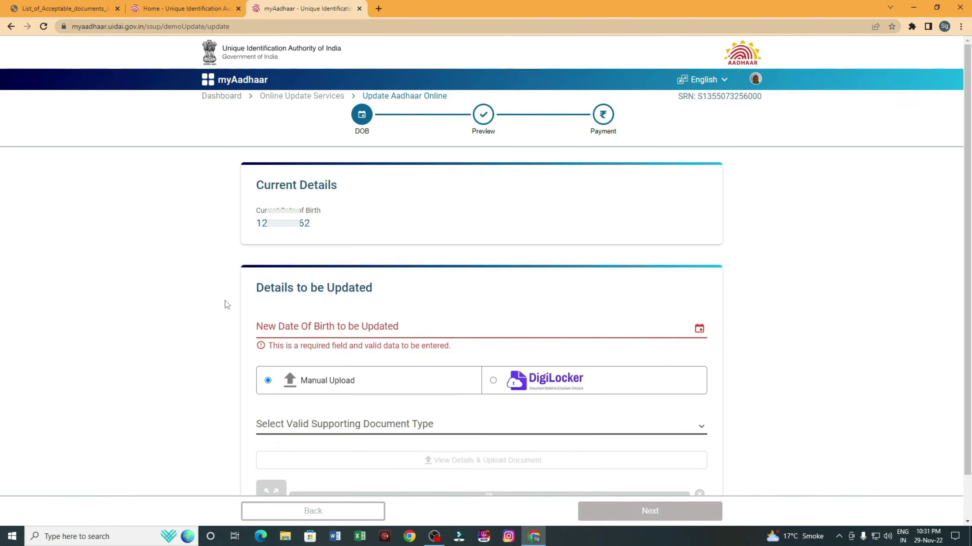
{"action": "left_click", "coordinate": [300, 328]}
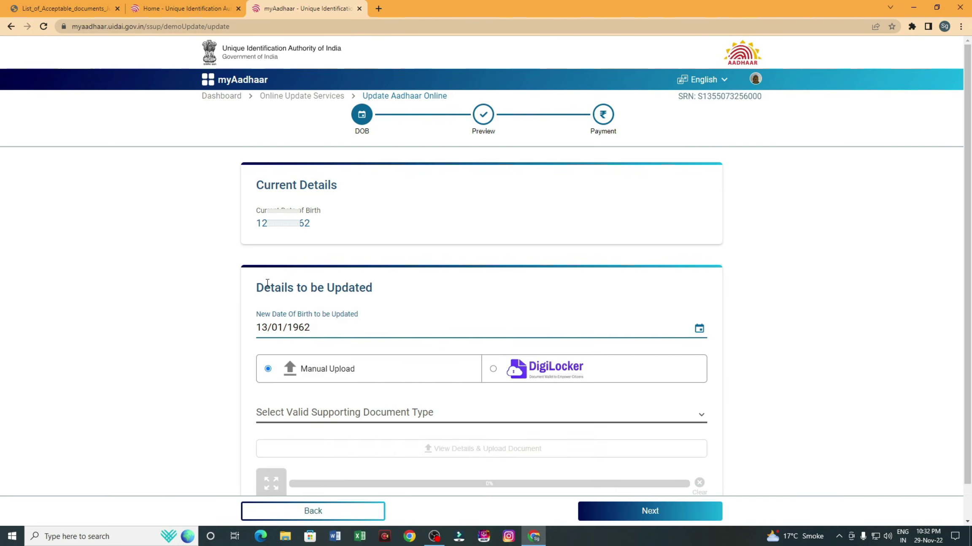
{"action": "left_click_drag", "start_coordinate": [255, 294], "coordinate": [384, 295]}
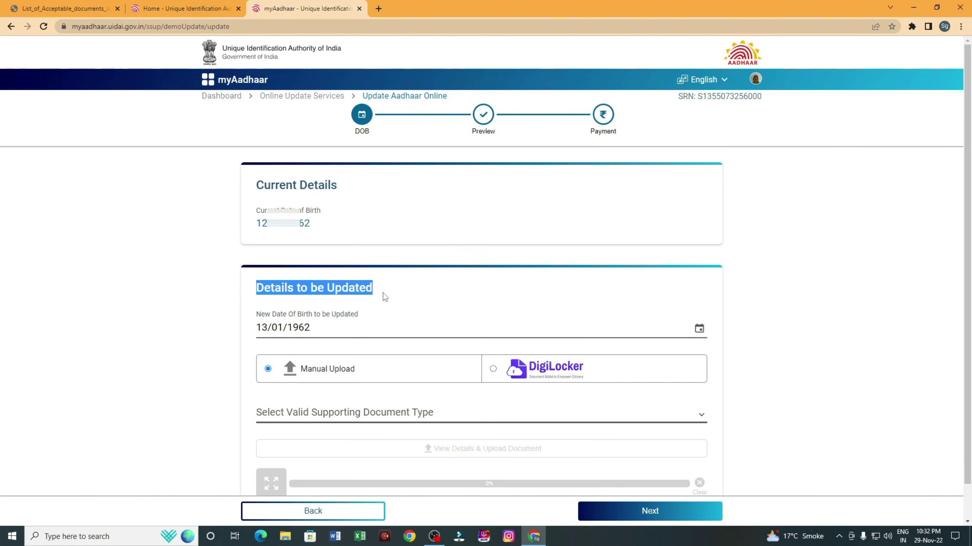
{"action": "left_click", "coordinate": [383, 296]}
Set the supporting document type to the UIDAI standard format certificate issued by Gazetted Officer Group 'A'/EPFO officer and accept the document advisory.
{"action": "scroll", "coordinate": [385, 296], "scroll_direction": "down", "scroll_amount": 1}
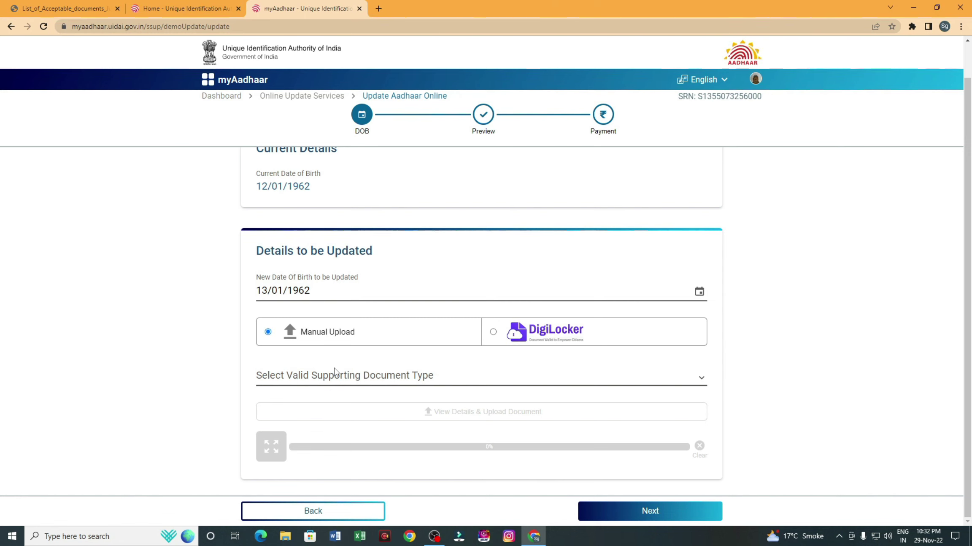
{"action": "left_click", "coordinate": [339, 381]}
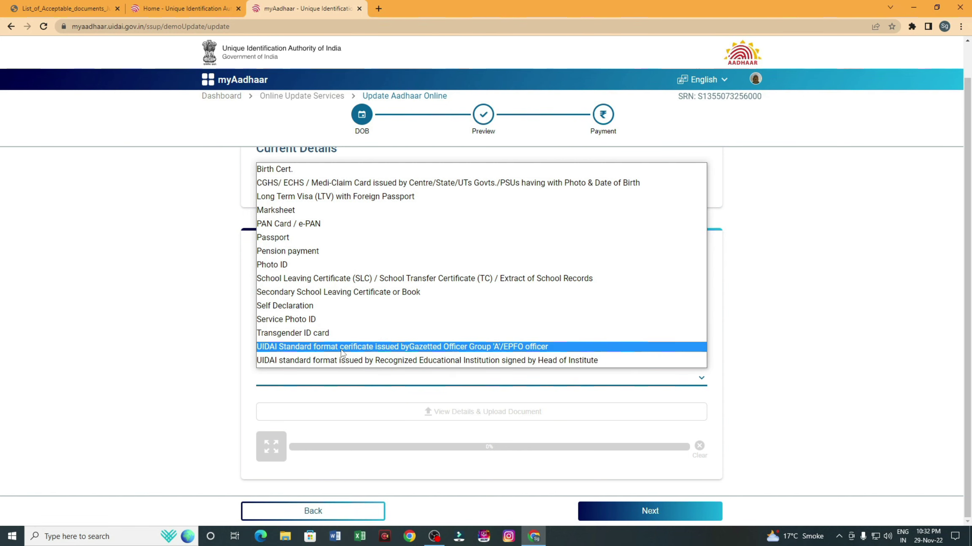
{"action": "left_click", "coordinate": [442, 348]}
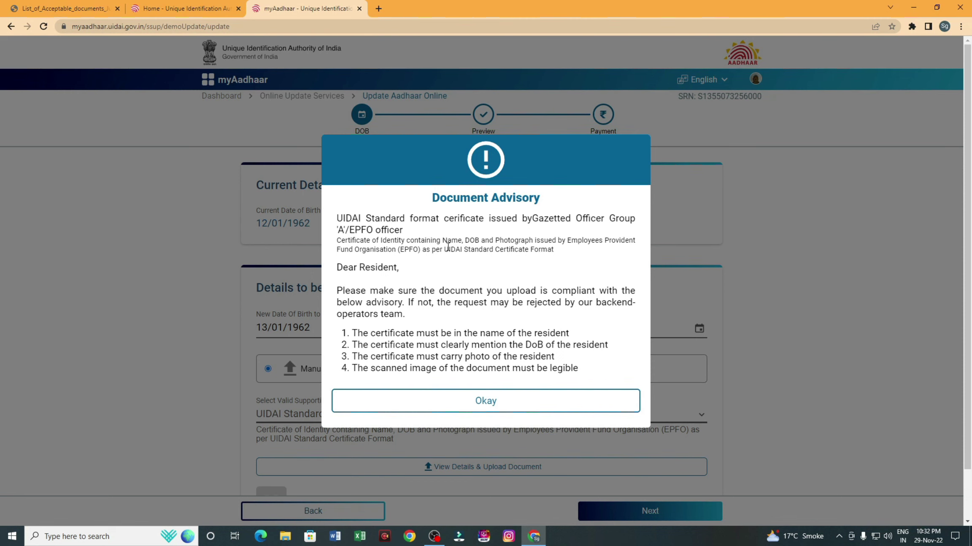
{"action": "left_click", "coordinate": [467, 402]}
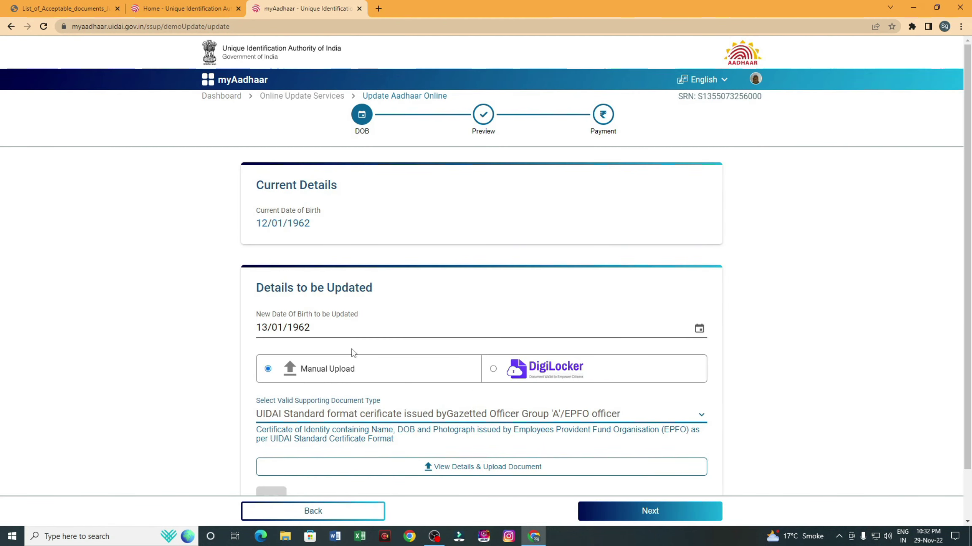
{"action": "scroll", "coordinate": [379, 358], "scroll_direction": "down", "scroll_amount": 1}
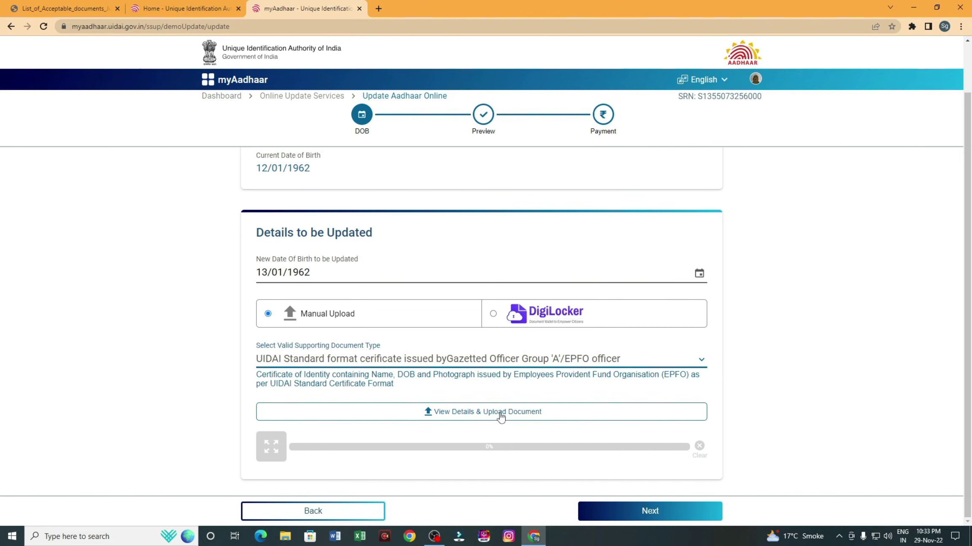
Review the resident and certifier sections of the blank Aadhaar enrolment/update certificate in the List_of_Acceptable_documents_July2022 PDF.
{"action": "left_click", "coordinate": [49, 12]}
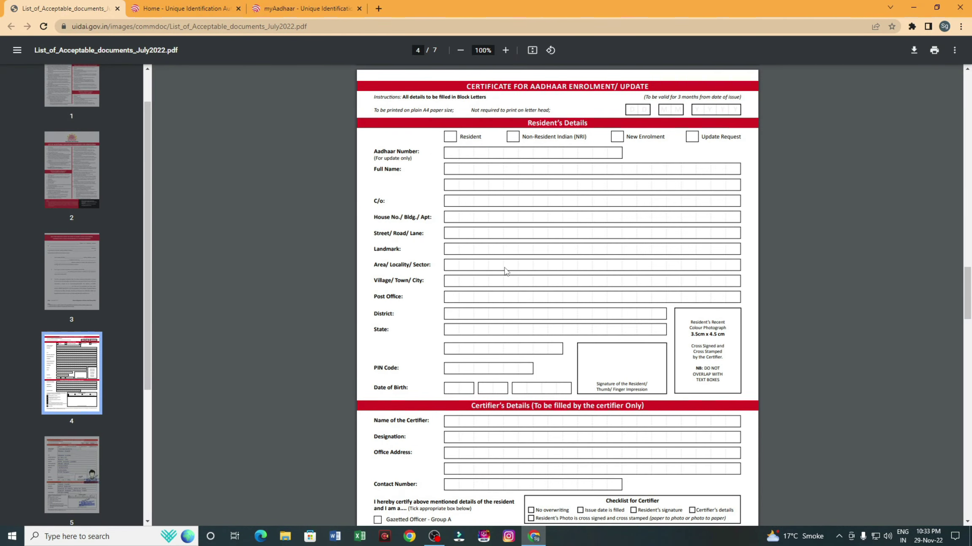
{"action": "triple_click", "coordinate": [390, 151]}
{"action": "scroll", "coordinate": [684, 364], "scroll_direction": "down", "scroll_amount": 2}
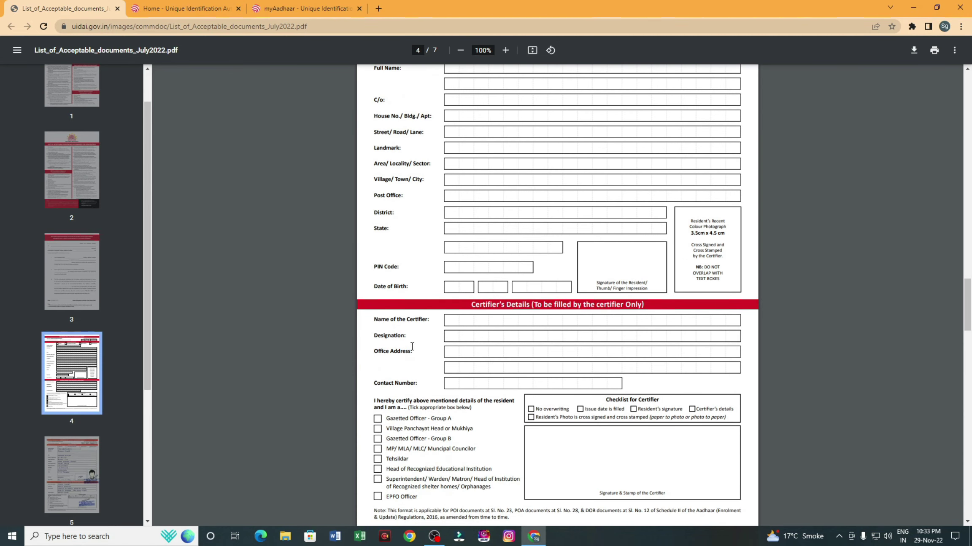
{"action": "scroll", "coordinate": [413, 330], "scroll_direction": "down", "scroll_amount": 1}
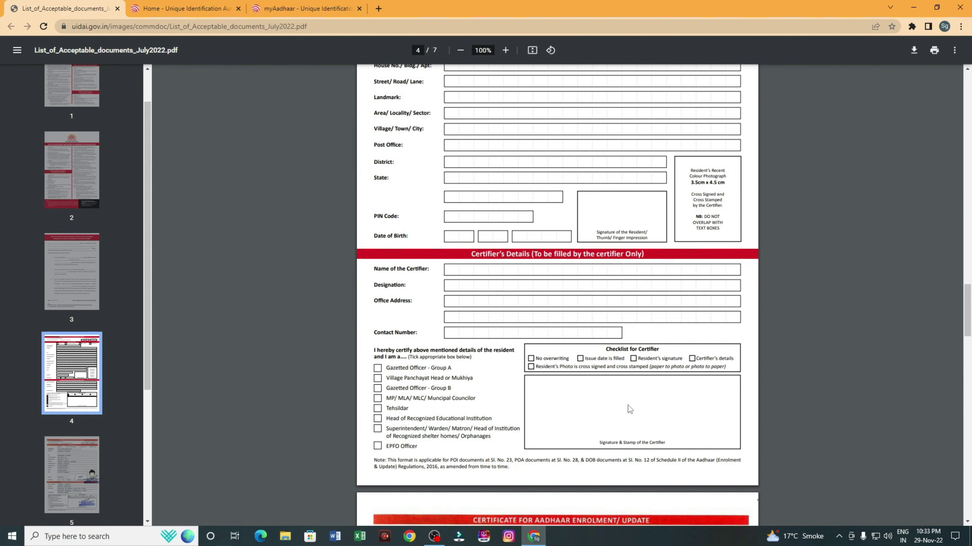
Examine the filled-in sample certificate on page 5, including the resident's details, certifier's details, checklist and stamp.
{"action": "scroll", "coordinate": [629, 409], "scroll_direction": "down", "scroll_amount": 6}
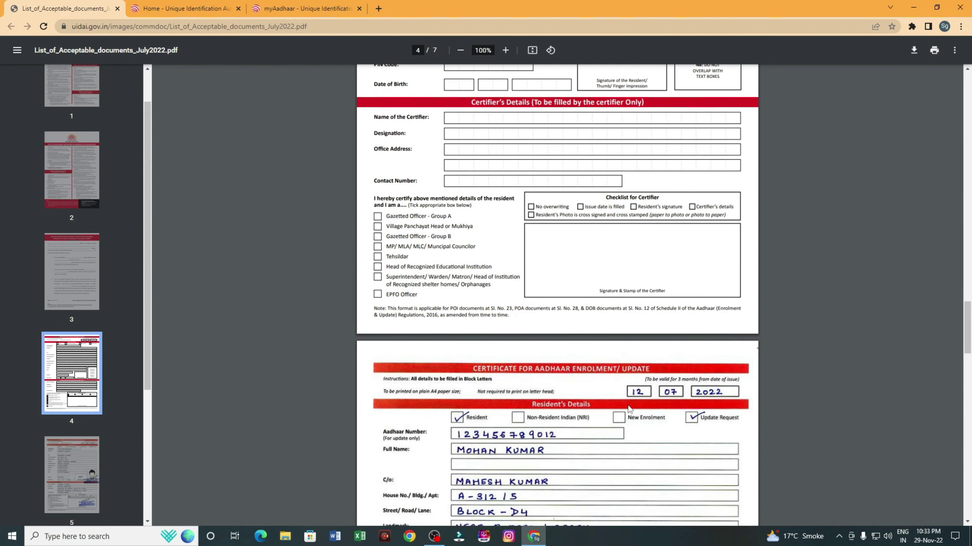
{"action": "scroll", "coordinate": [629, 409], "scroll_direction": "down", "scroll_amount": 1}
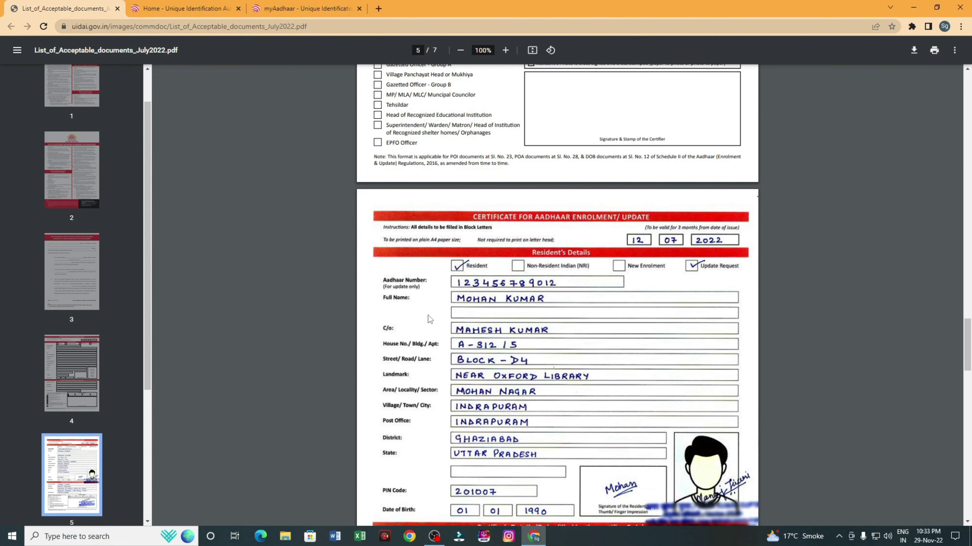
{"action": "scroll", "coordinate": [460, 250], "scroll_direction": "down", "scroll_amount": 1}
{"action": "scroll", "coordinate": [460, 358], "scroll_direction": "down", "scroll_amount": 1}
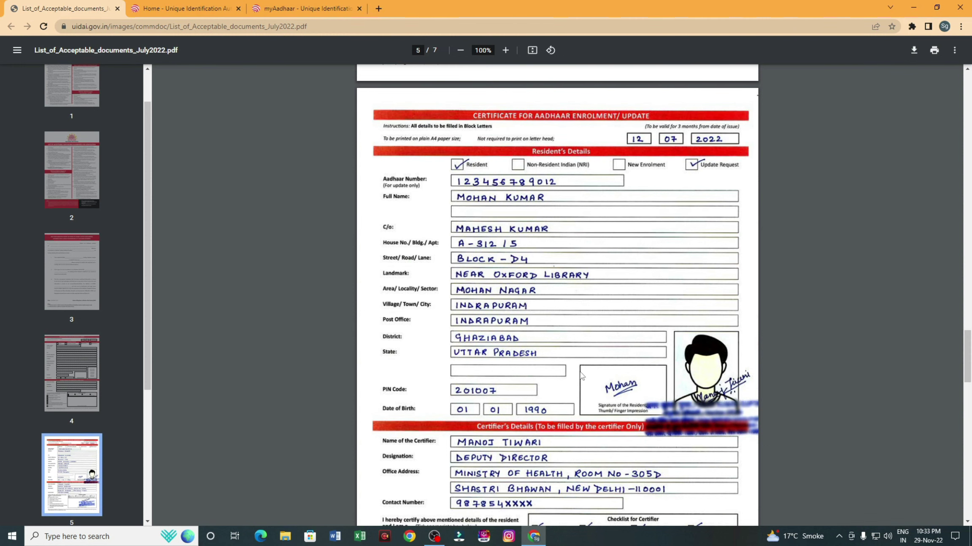
{"action": "scroll", "coordinate": [581, 376], "scroll_direction": "down", "scroll_amount": 1}
{"action": "scroll", "coordinate": [558, 384], "scroll_direction": "down", "scroll_amount": 2}
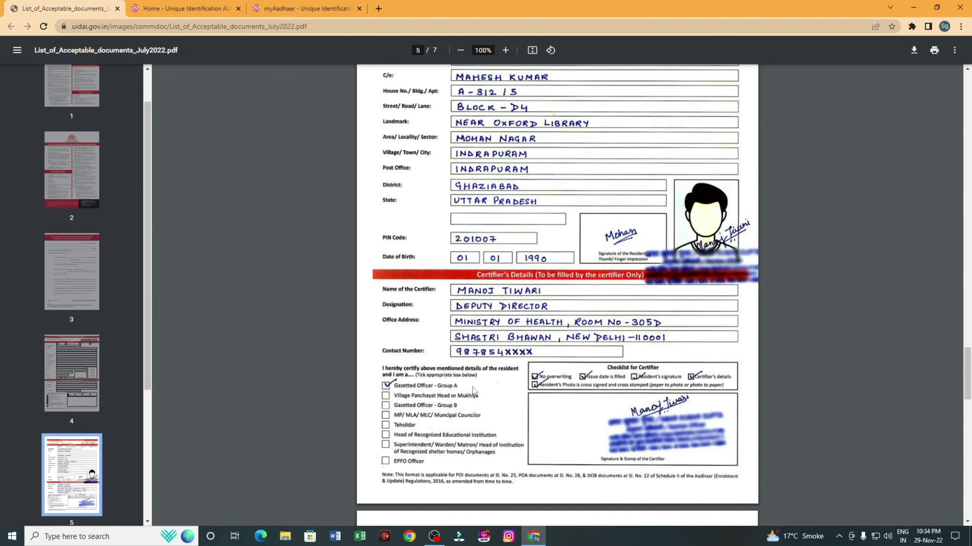
{"action": "scroll", "coordinate": [487, 357], "scroll_direction": "down", "scroll_amount": 3}
{"action": "scroll", "coordinate": [487, 356], "scroll_direction": "up", "scroll_amount": 4}
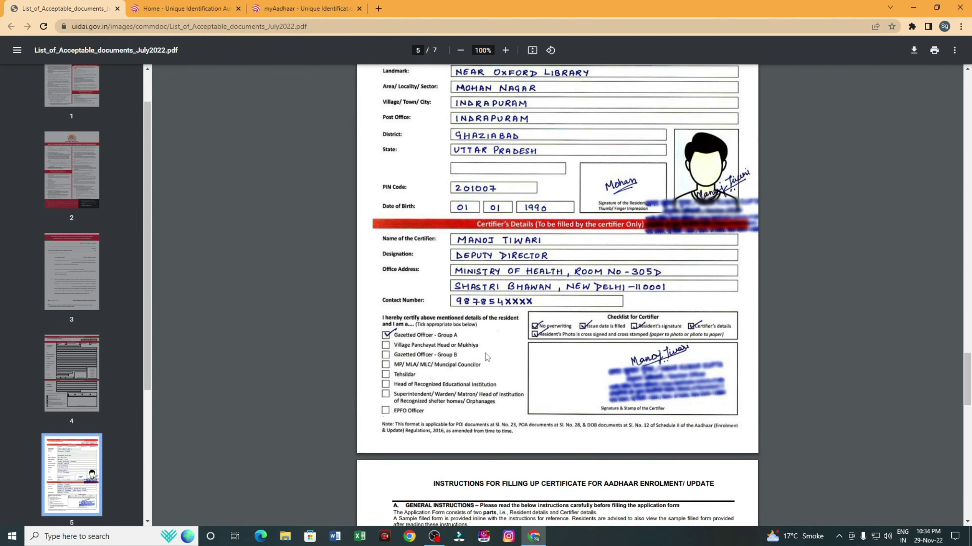
{"action": "scroll", "coordinate": [479, 346], "scroll_direction": "up", "scroll_amount": 1}
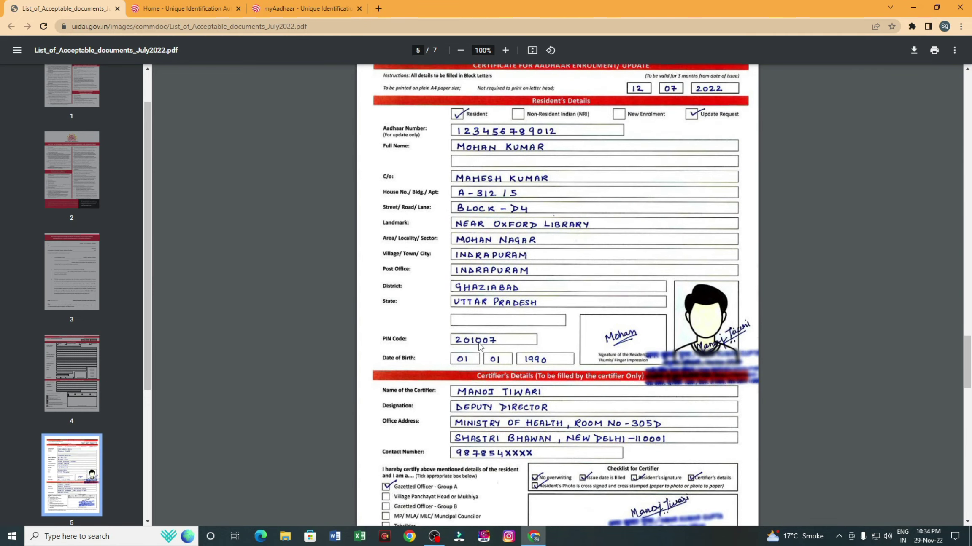
{"action": "scroll", "coordinate": [479, 349], "scroll_direction": "up", "scroll_amount": 1}
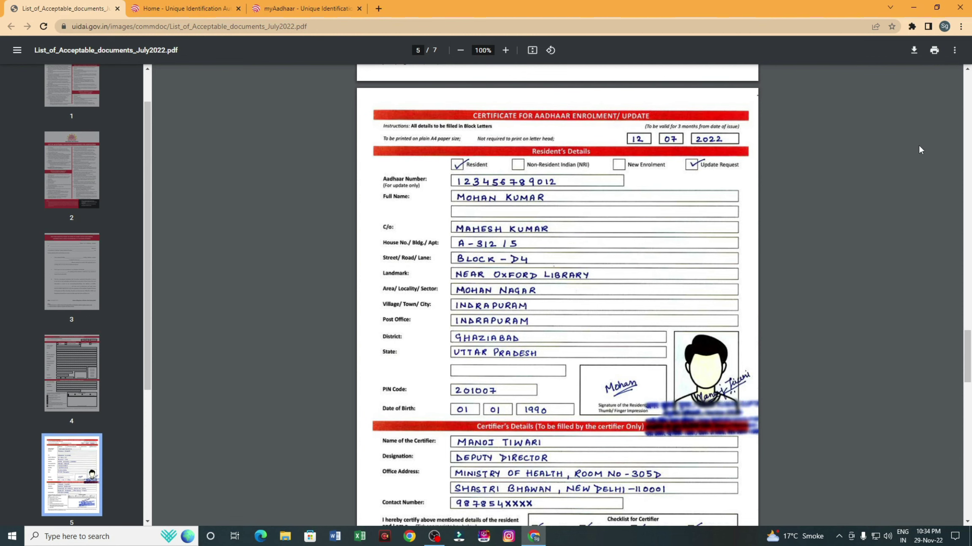
Save the List_of_Acceptable_documents_July2022 PDF to the Desktop and return to the myAadhaar date of birth update form.
{"action": "left_click", "coordinate": [914, 50]}
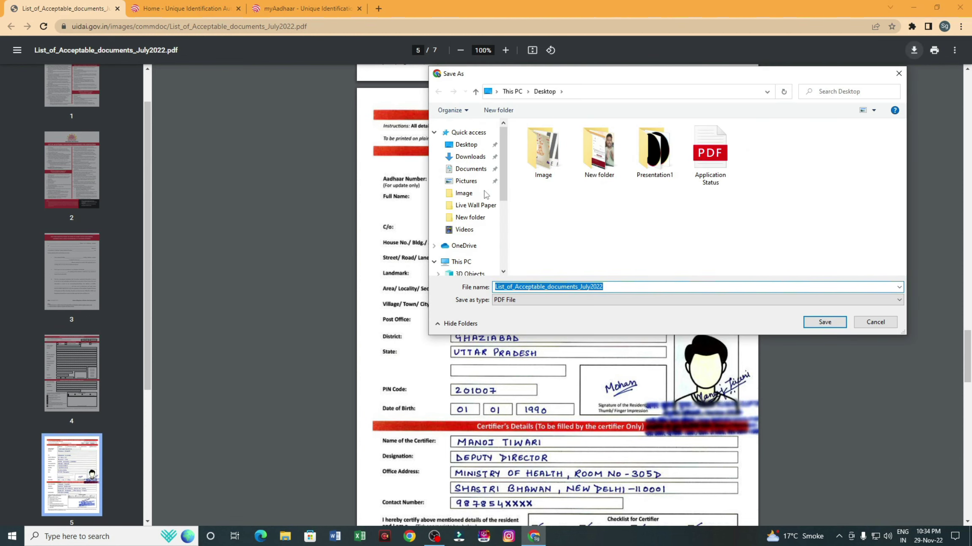
{"action": "left_click", "coordinate": [822, 323]}
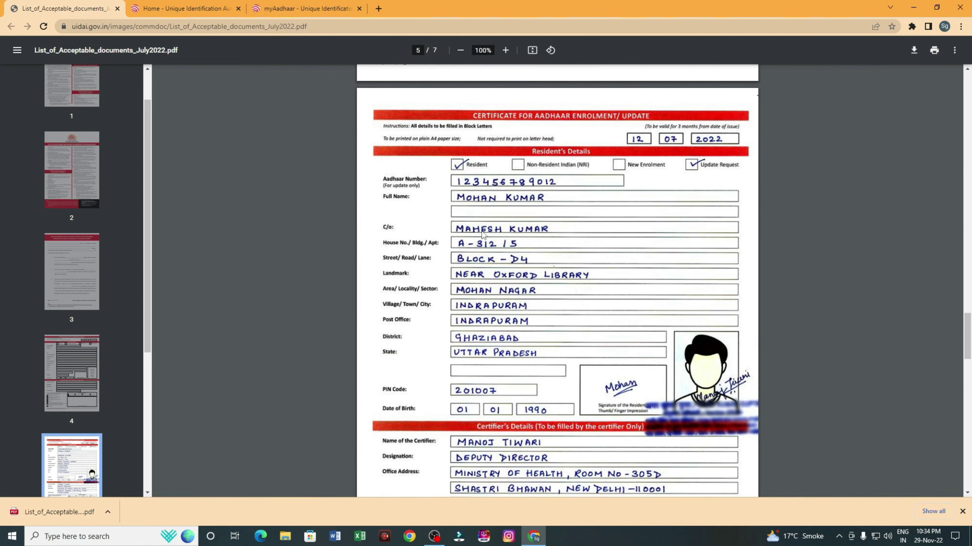
{"action": "left_click", "coordinate": [309, 9]}
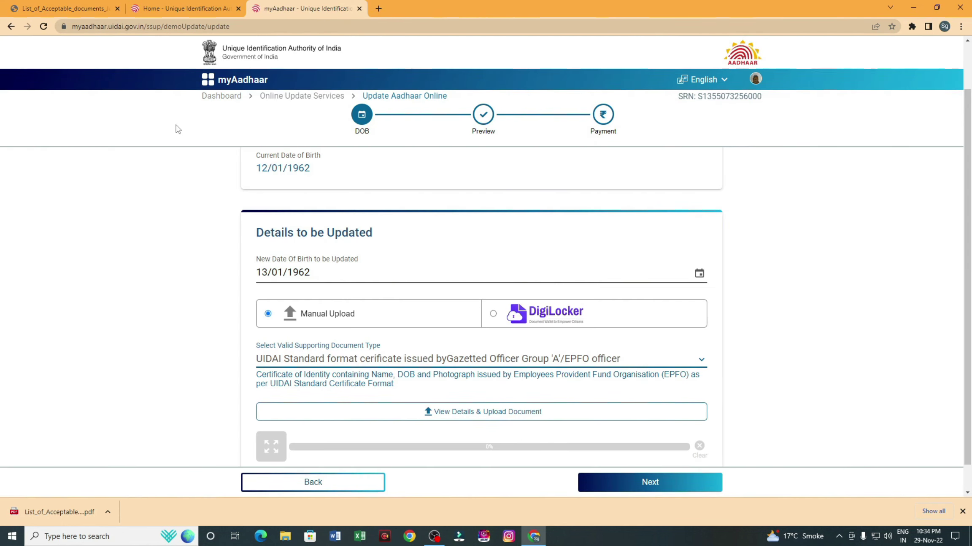
Upload the Application Status PDF from the Desktop as the supporting document for the date of birth update.
{"action": "left_click", "coordinate": [466, 418]}
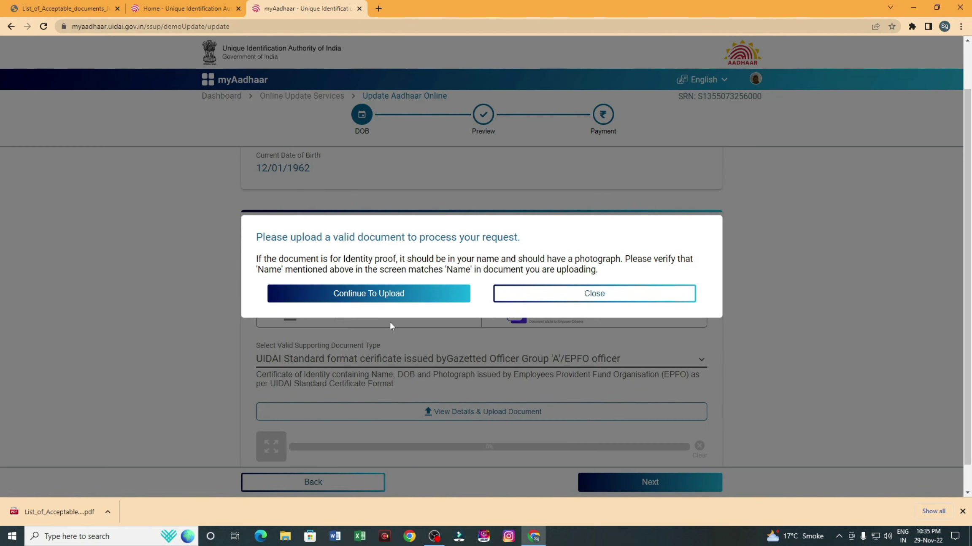
{"action": "left_click", "coordinate": [379, 298]}
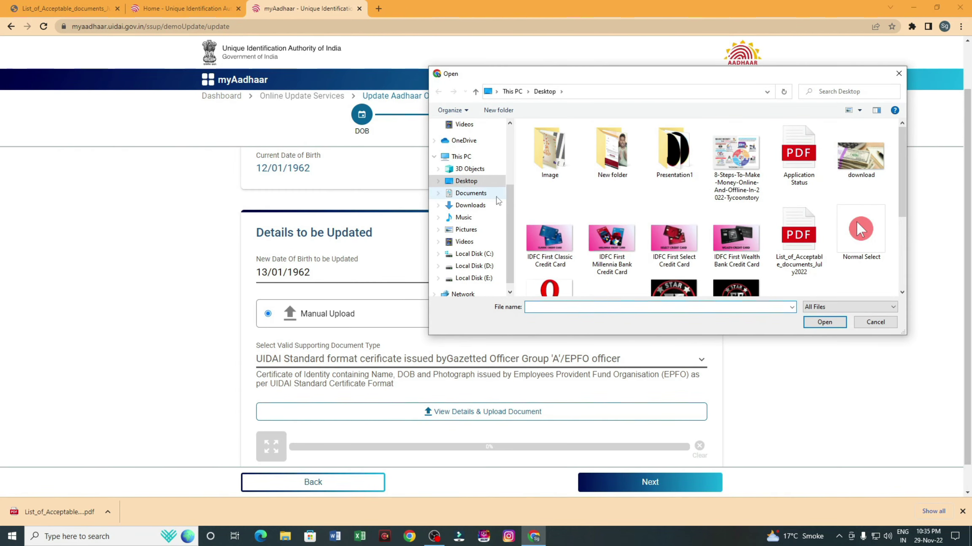
{"action": "scroll", "coordinate": [480, 205], "scroll_direction": "up", "scroll_amount": 4}
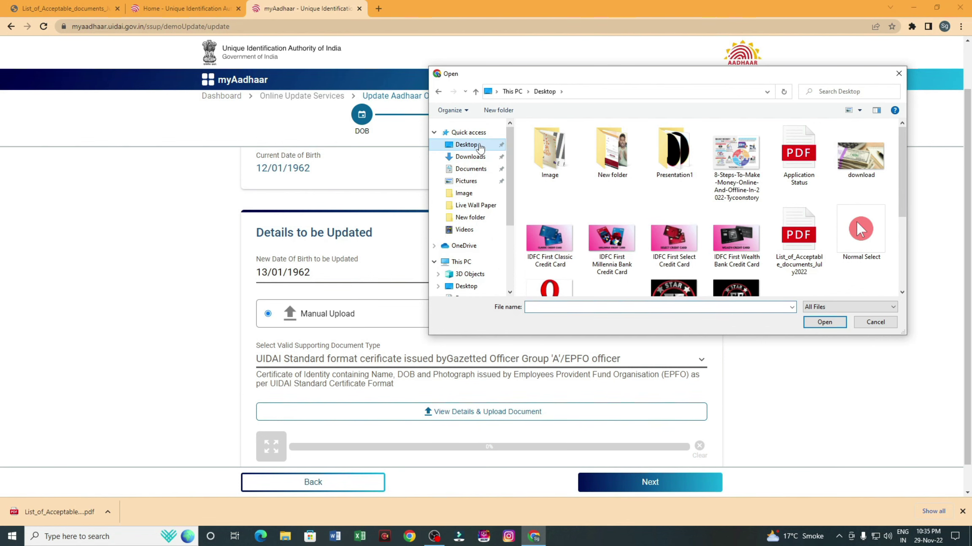
{"action": "scroll", "coordinate": [607, 220], "scroll_direction": "down", "scroll_amount": 2}
{"action": "scroll", "coordinate": [632, 219], "scroll_direction": "up", "scroll_amount": 2}
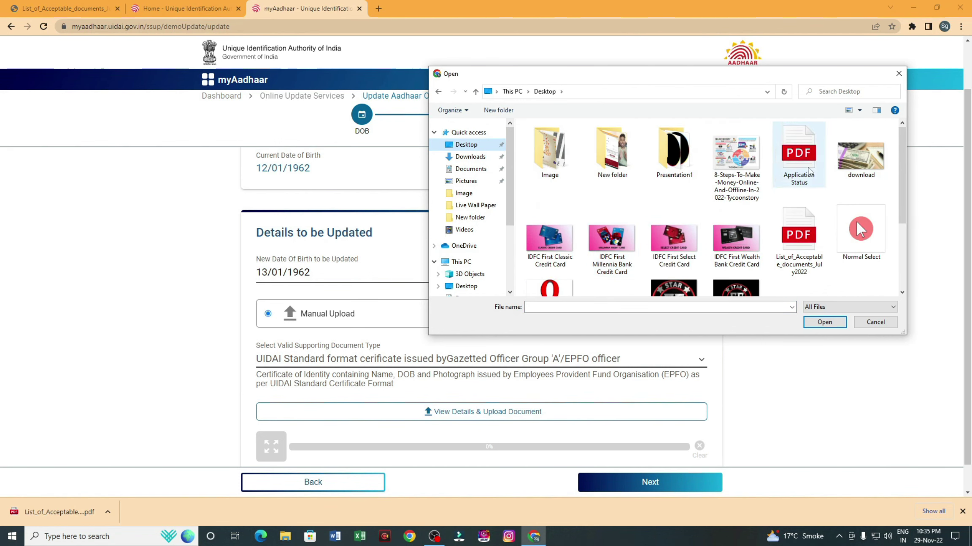
{"action": "left_click", "coordinate": [805, 167]}
{"action": "left_click", "coordinate": [825, 322]}
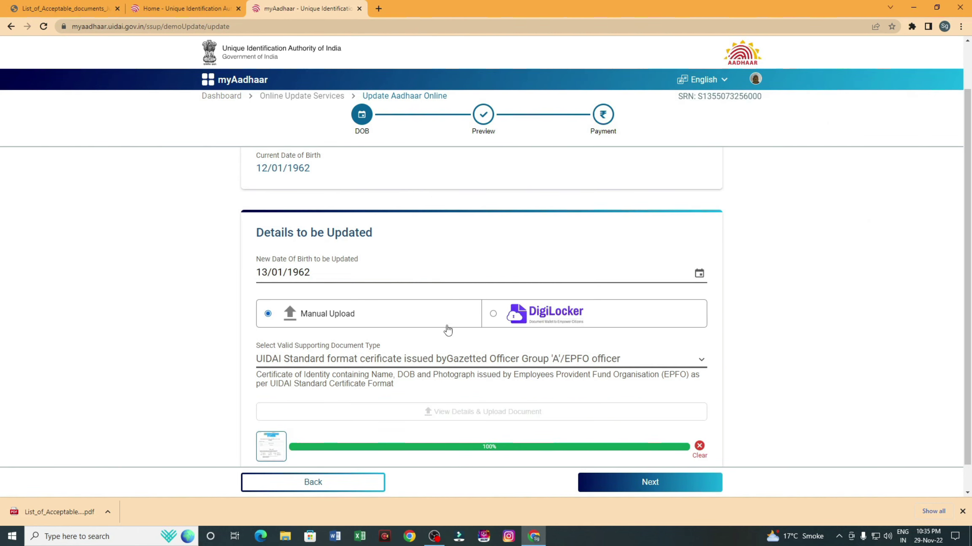
Submit the update details, confirm the date of birth change, and check the new date of birth in the preview.
{"action": "scroll", "coordinate": [447, 331], "scroll_direction": "down", "scroll_amount": 1}
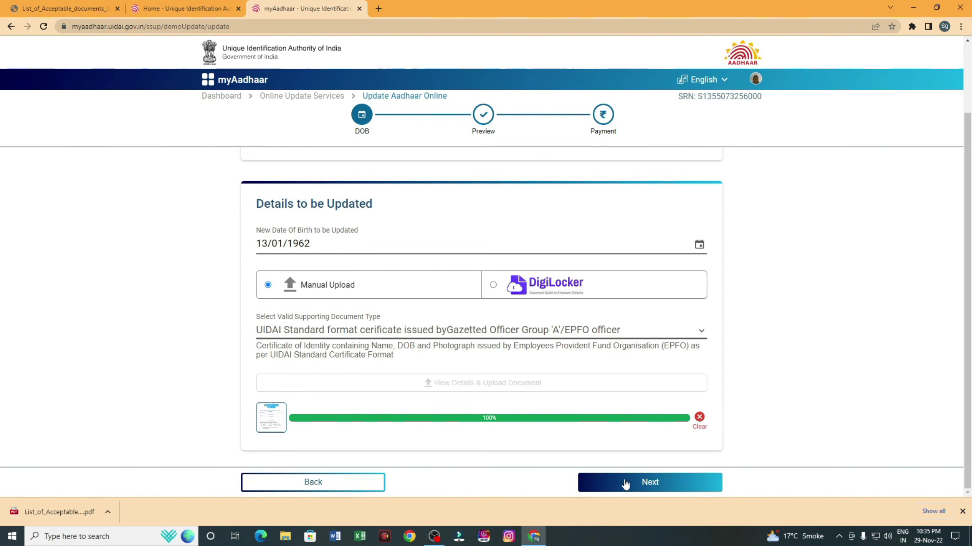
{"action": "left_click", "coordinate": [641, 489]}
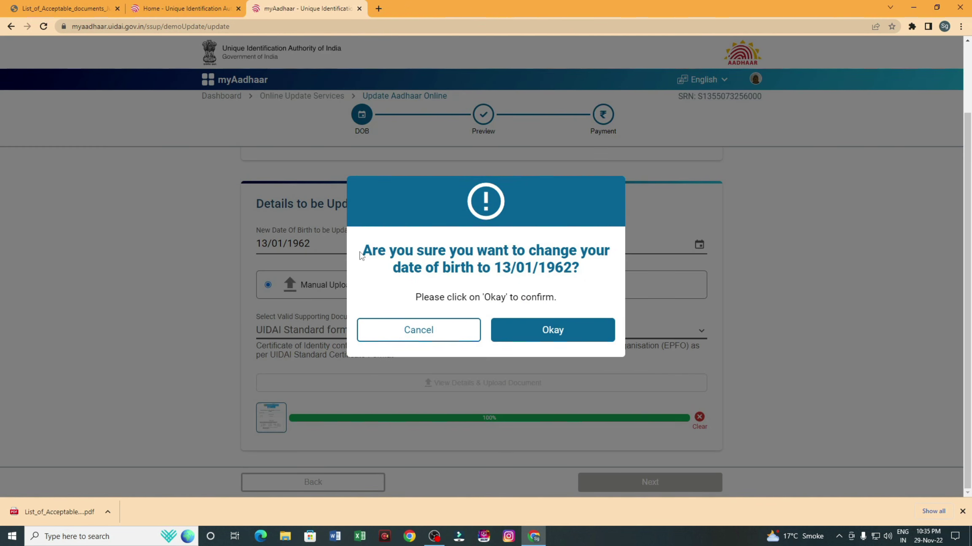
{"action": "left_click_drag", "start_coordinate": [361, 254], "coordinate": [604, 255]}
{"action": "left_click", "coordinate": [605, 272]}
{"action": "left_click", "coordinate": [558, 335]}
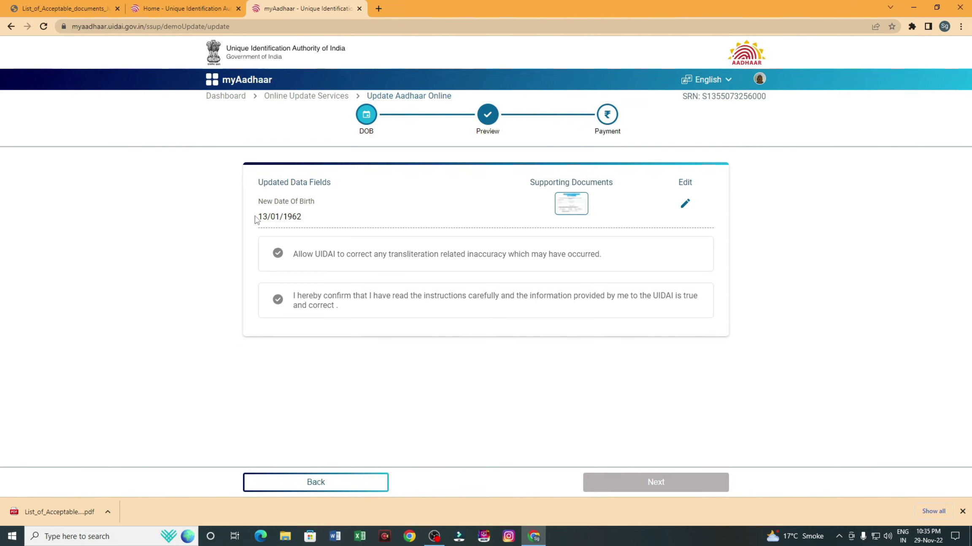
{"action": "left_click_drag", "start_coordinate": [255, 219], "coordinate": [326, 222]}
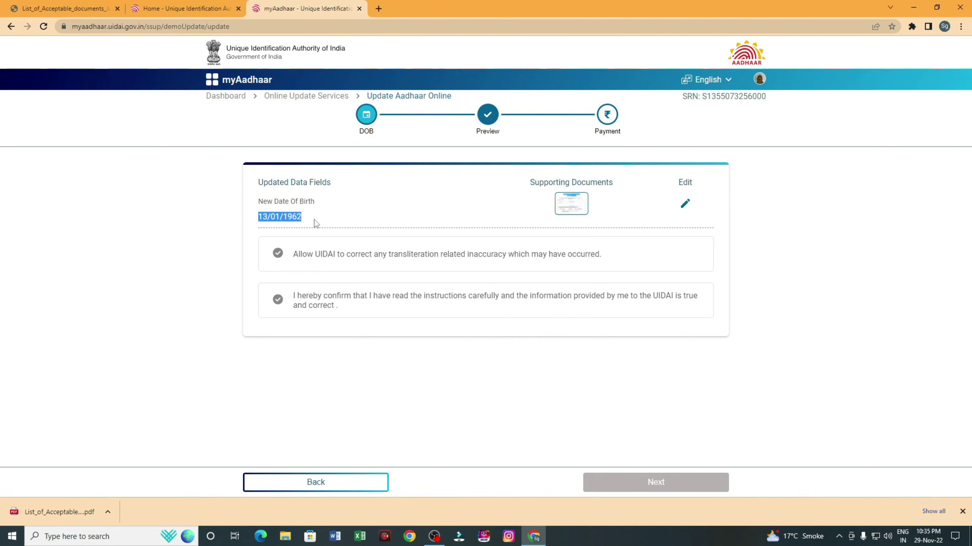
{"action": "left_click", "coordinate": [317, 217]}
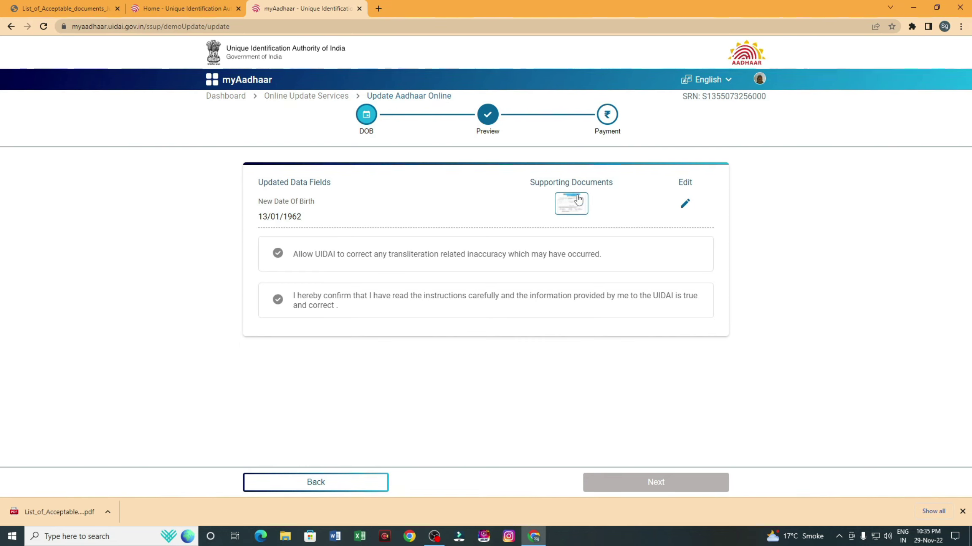